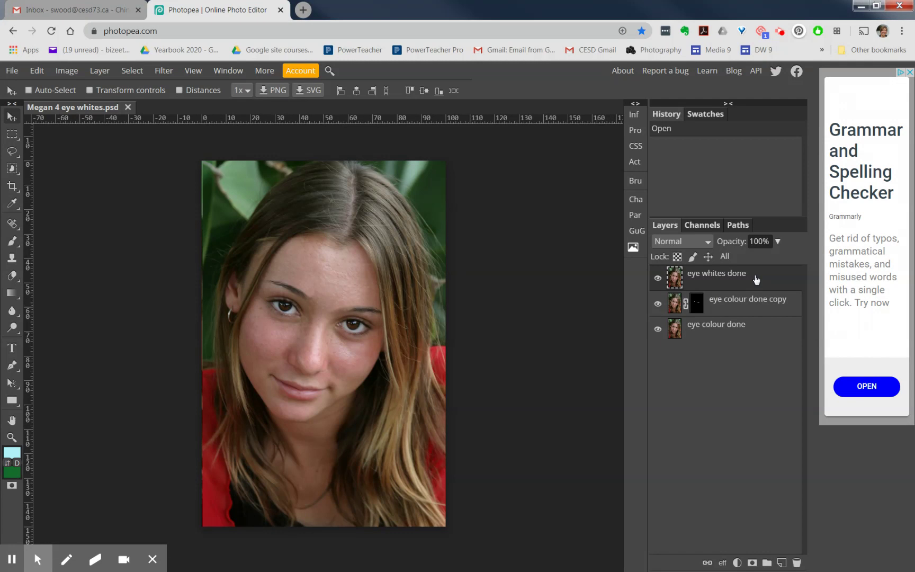
Duplicate the 'eye whites done' layer to create 'eye whites done copy'
left_click_drag(756, 276, 784, 562)
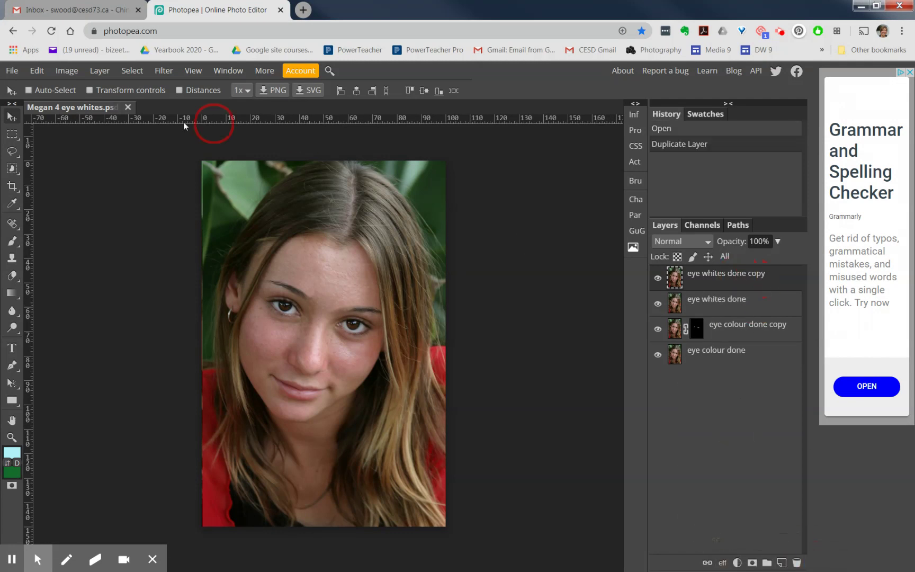
left_click(162, 71)
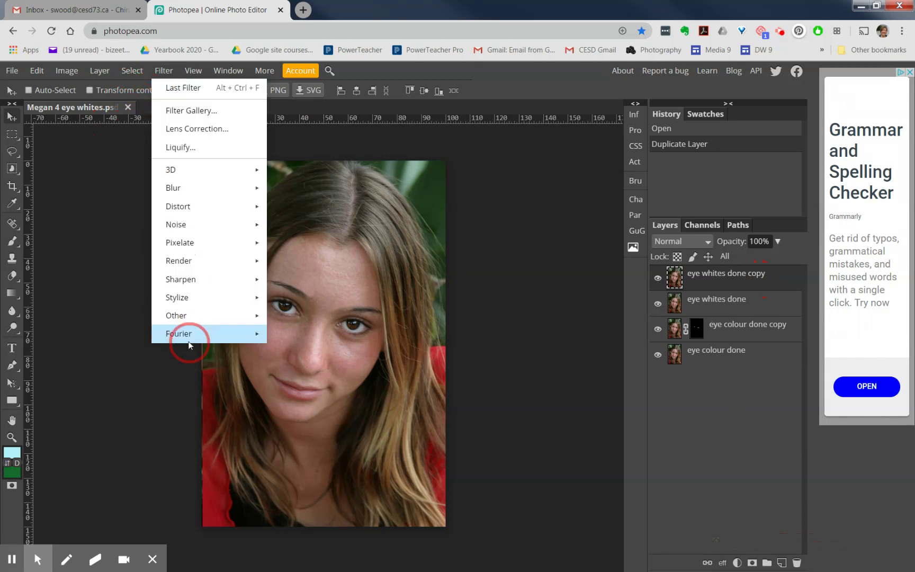
Apply a 9 px High Pass filter to the 'eye whites done copy' layer
mouse_move(193, 316)
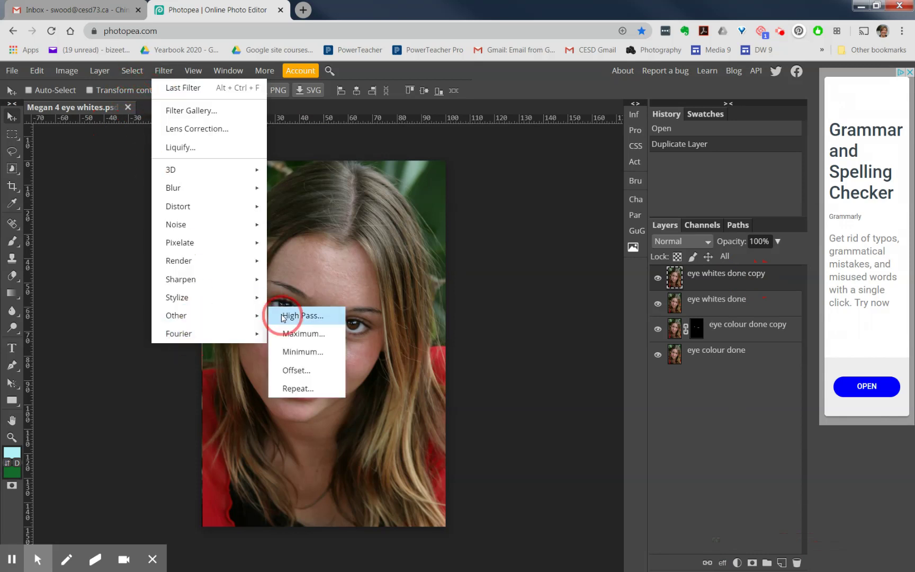
left_click(328, 322)
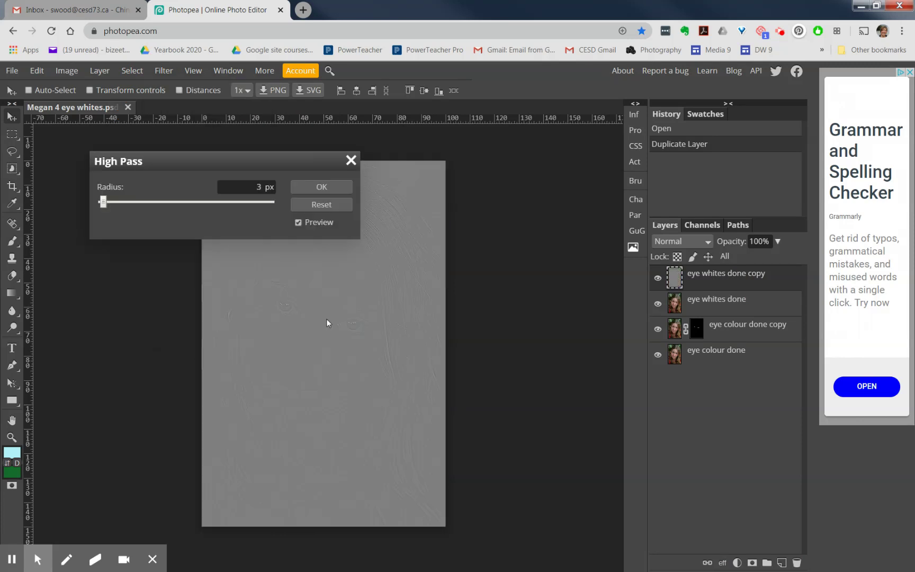
double_click(257, 188)
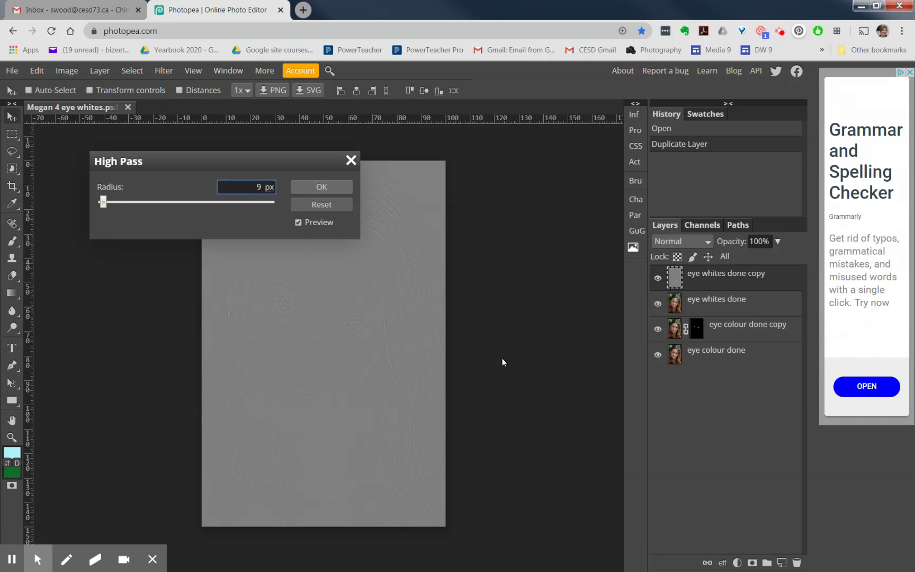
key("Return")
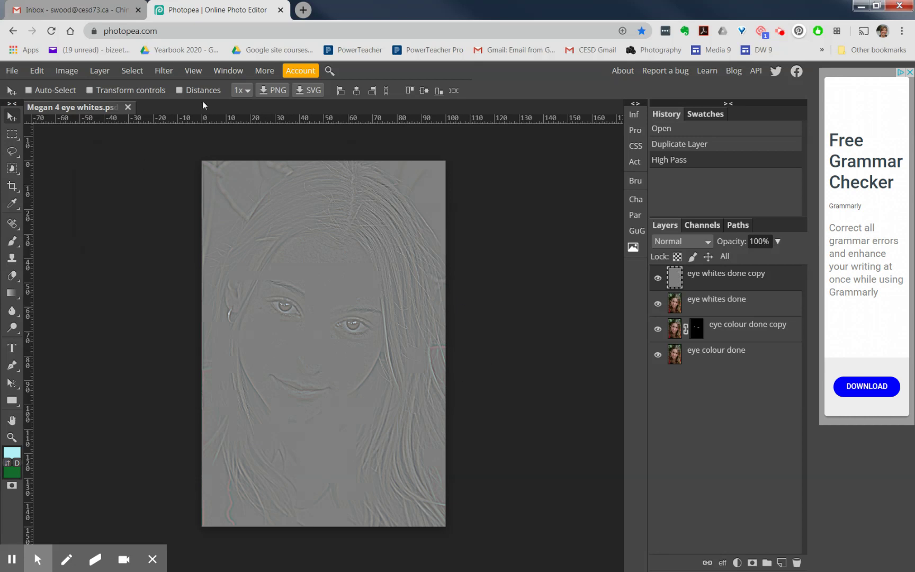
left_click(167, 70)
Blur the high-pass layer with a 3 px Gaussian Blur, then invert it
mouse_move(177, 196)
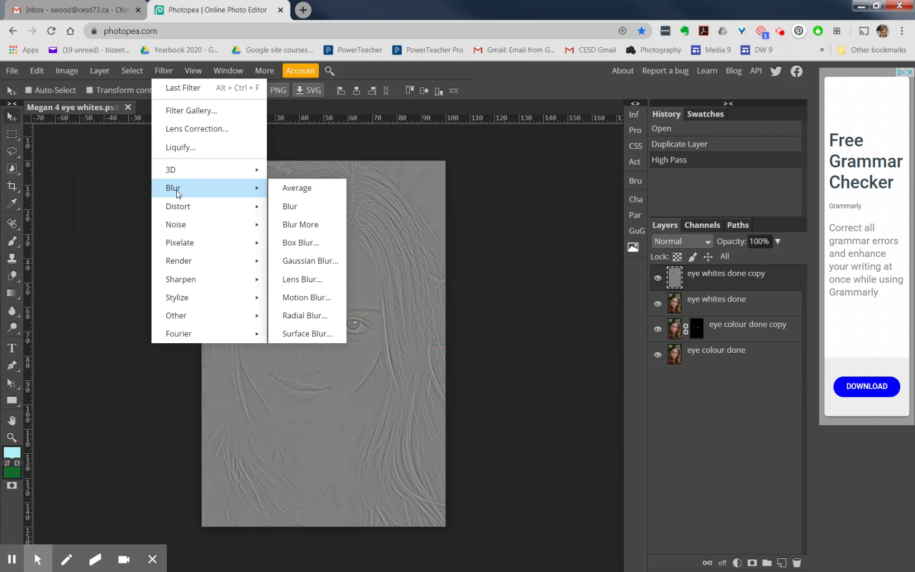
left_click(314, 265)
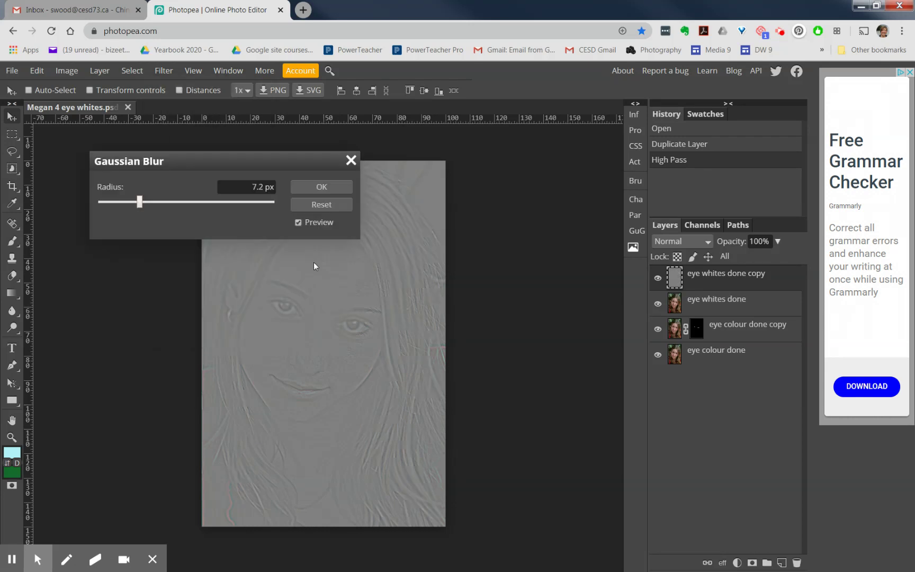
left_click(276, 188)
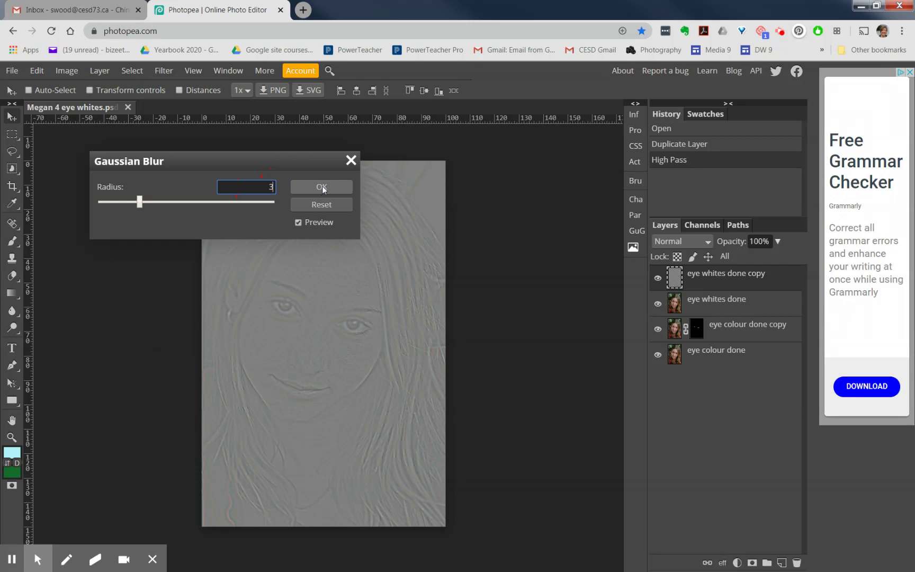
left_click(322, 187)
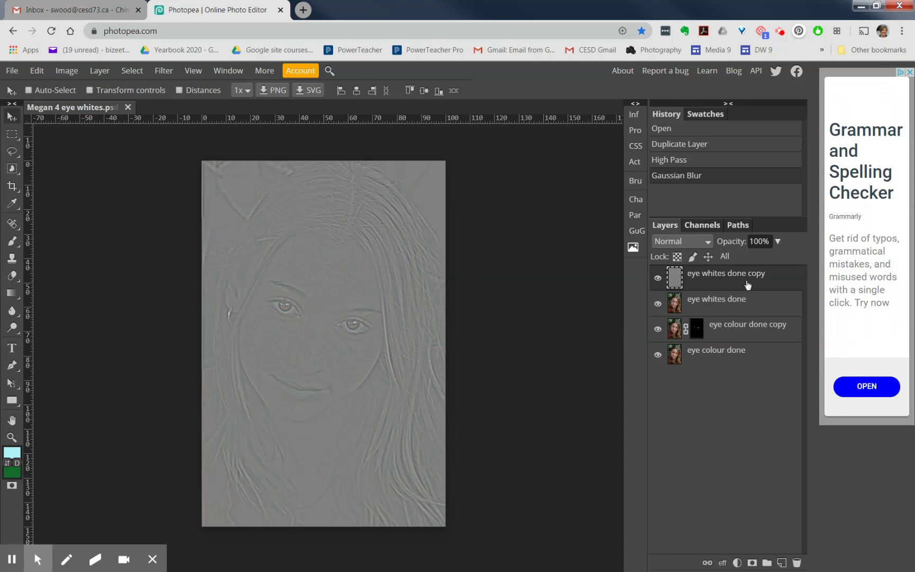
key("ctrl+i")
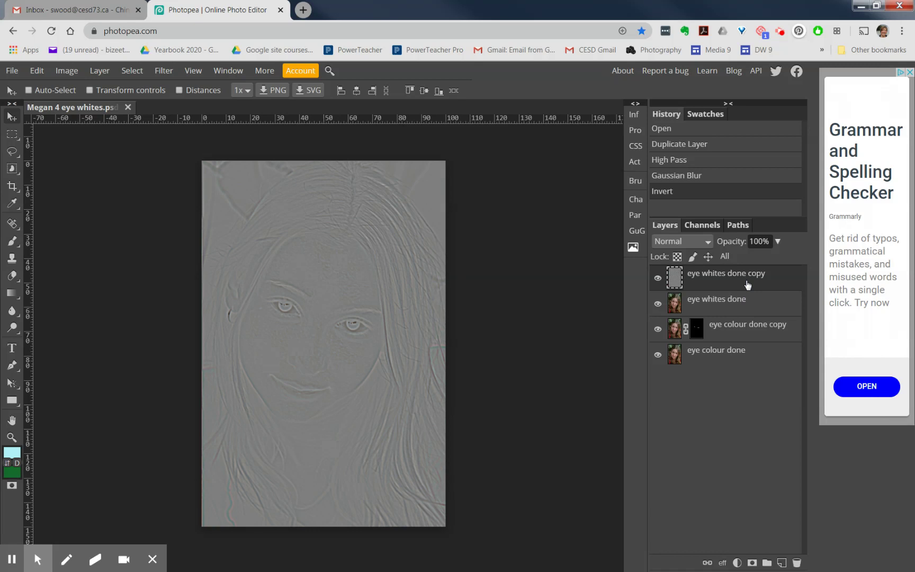
Blend the copy layer as Vivid Light at 50% opacity and add a layer mask
left_click(708, 242)
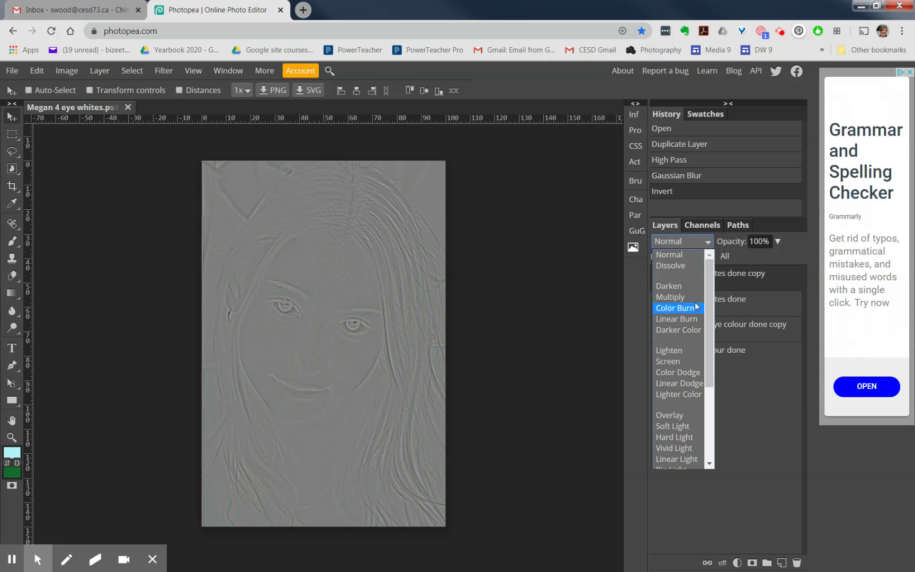
left_click(671, 449)
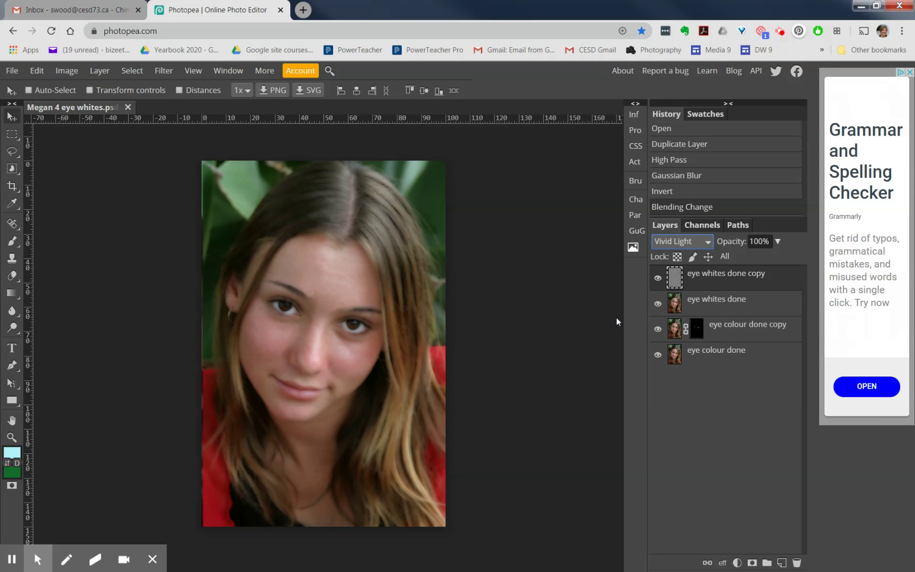
left_click(777, 241)
left_click(780, 258)
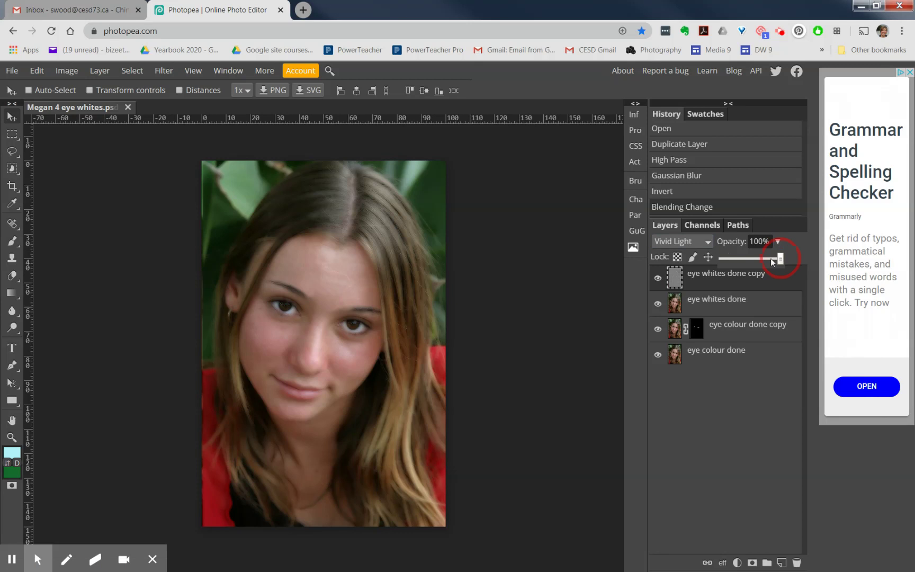
left_click_drag(772, 261, 749, 259)
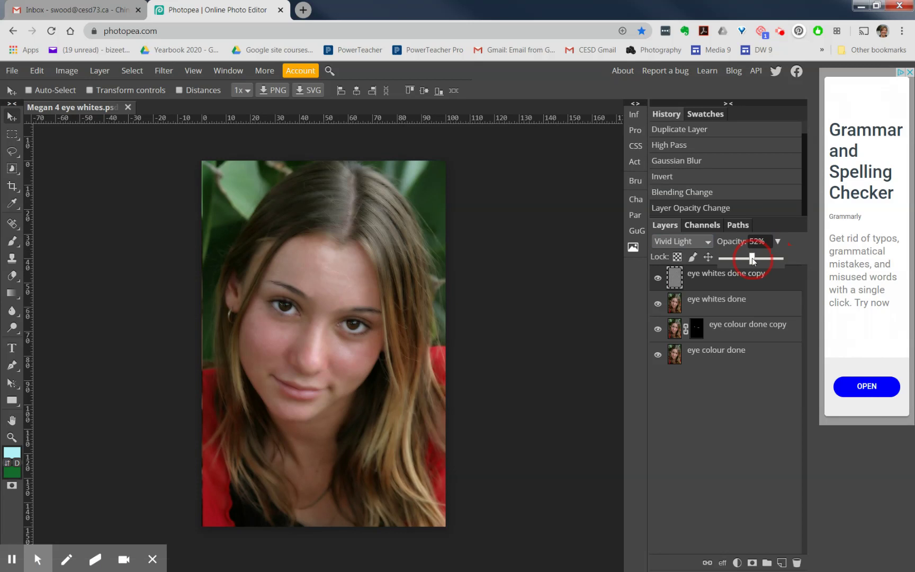
left_click_drag(751, 258, 751, 260)
left_click(751, 562)
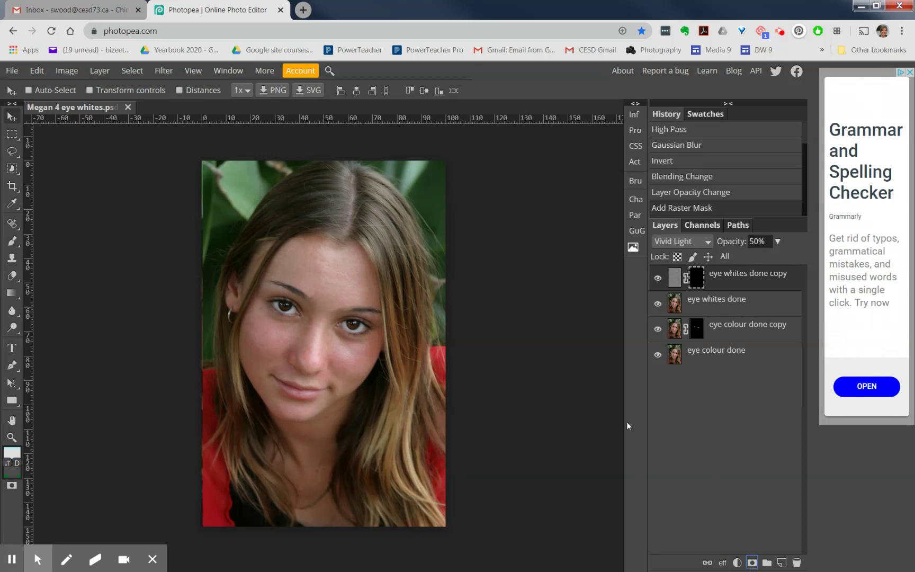
Set the foreground colour to white
left_click(11, 454)
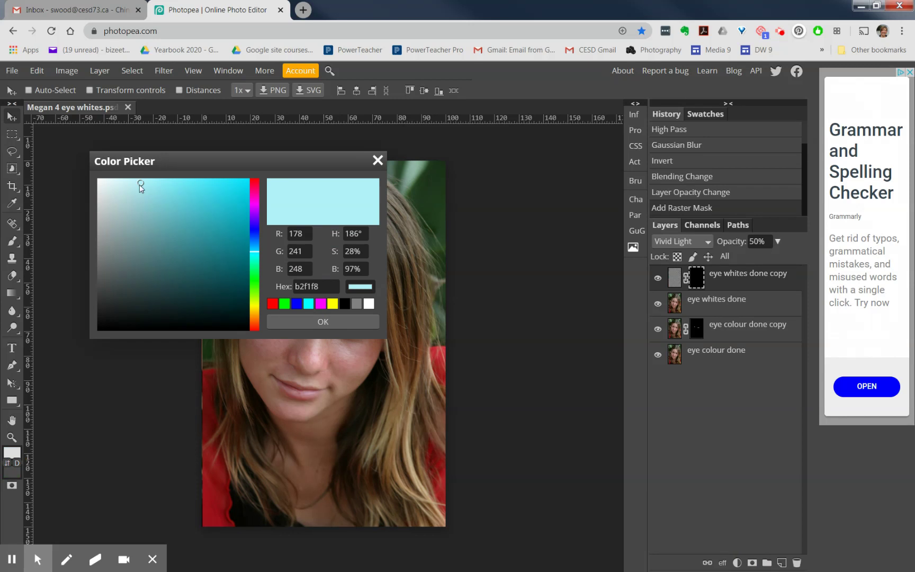
left_click(133, 186)
mouse_move(132, 185)
left_mouse_down()
mouse_move(72, 184)
mouse_move(106, 186)
mouse_move(87, 175)
left_mouse_up()
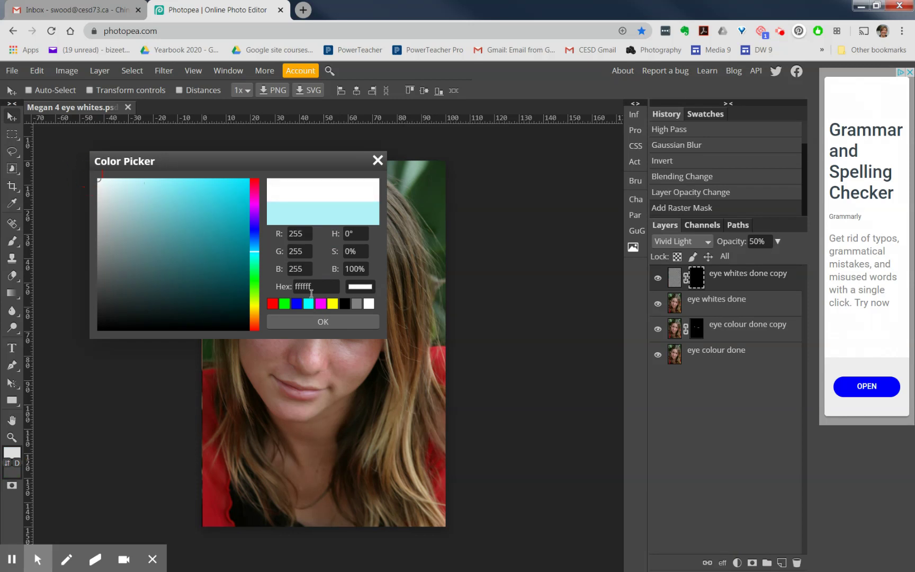
left_click(341, 327)
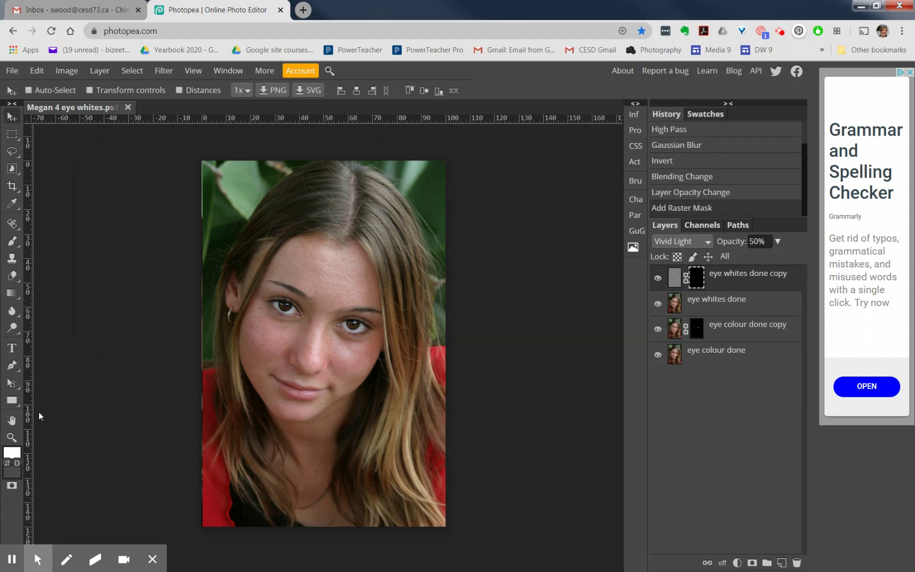
Set up a Brush with 0% hardness and a size of about 787 px
left_click(11, 242)
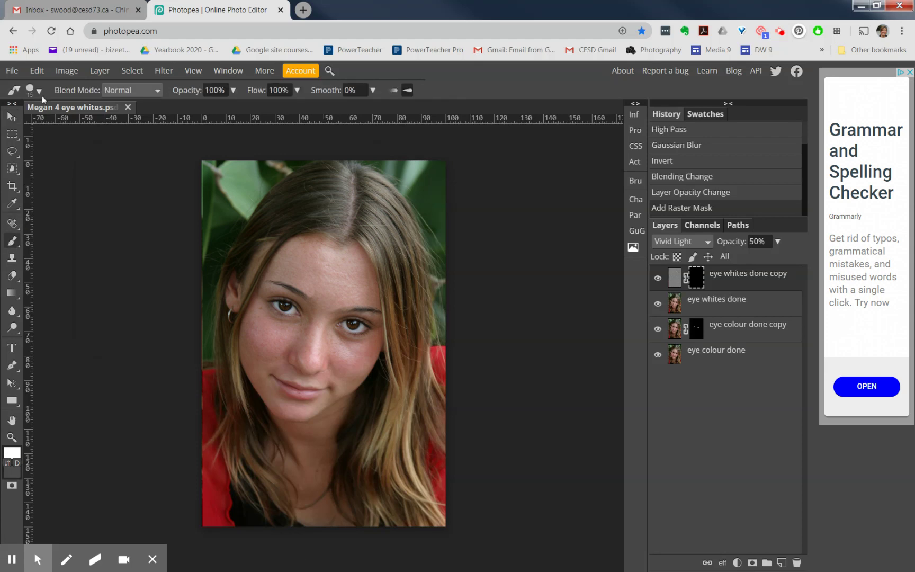
left_click(39, 93)
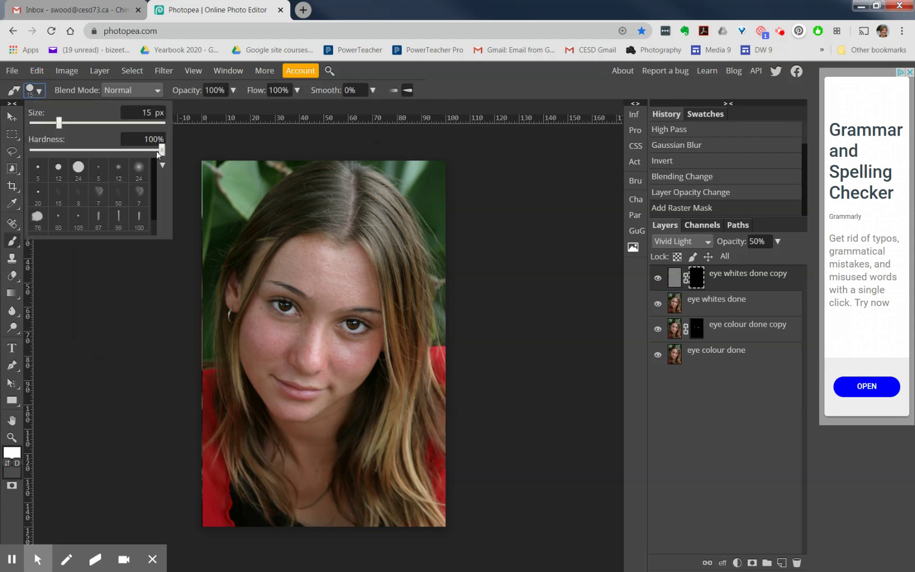
left_click_drag(161, 151, 21, 154)
left_click_drag(60, 126, 151, 123)
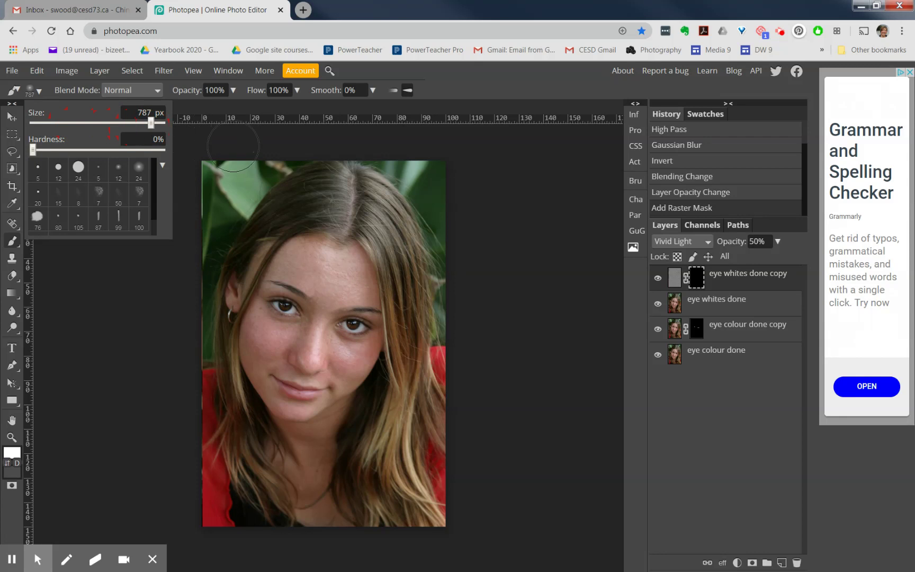
left_click(305, 265)
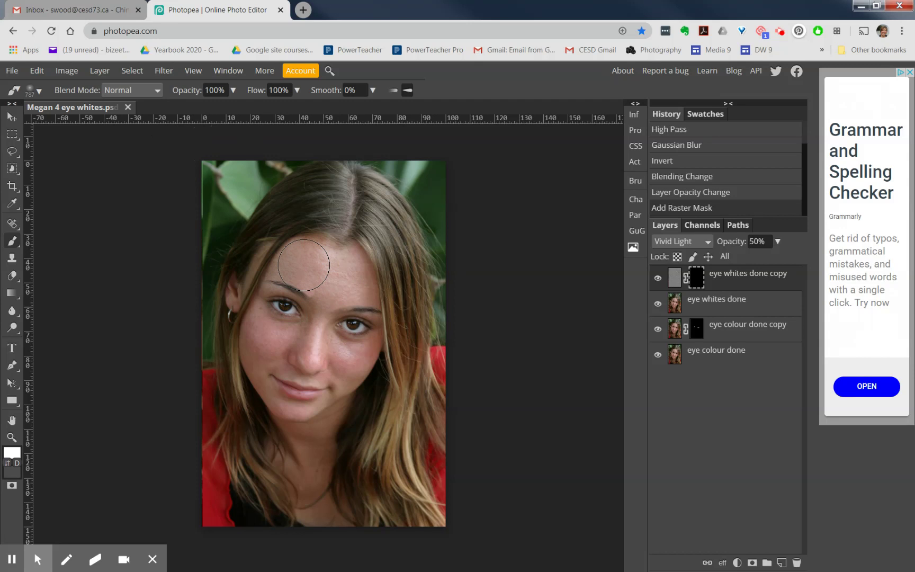
Paint white on the mask over the forehead, brow, cheeks, nose and chin, resizing the brush as needed
mouse_move(304, 265)
left_mouse_down()
mouse_move(333, 261)
mouse_move(351, 287)
mouse_move(332, 284)
left_mouse_up()
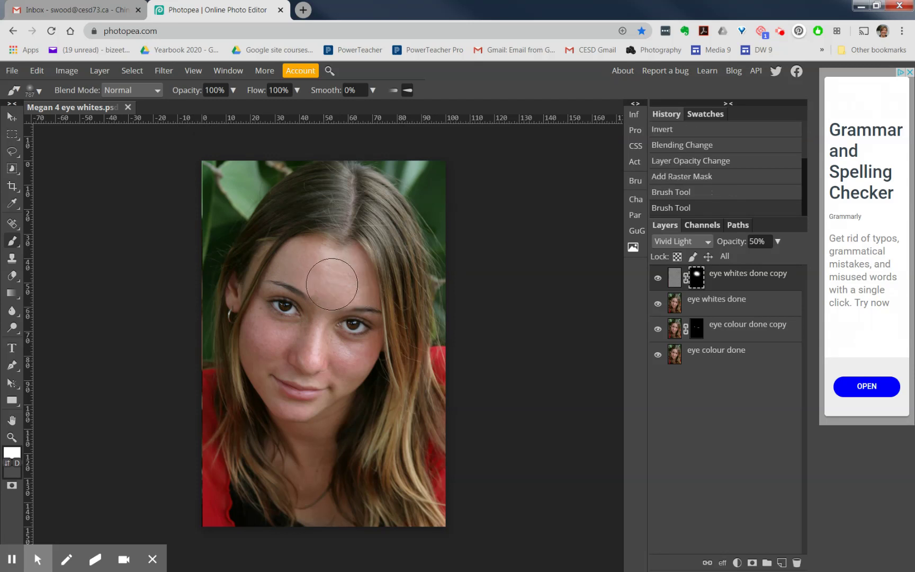
key("bracketleft")
key("bracketleft")
key("bracketleft")
key("bracketleft")
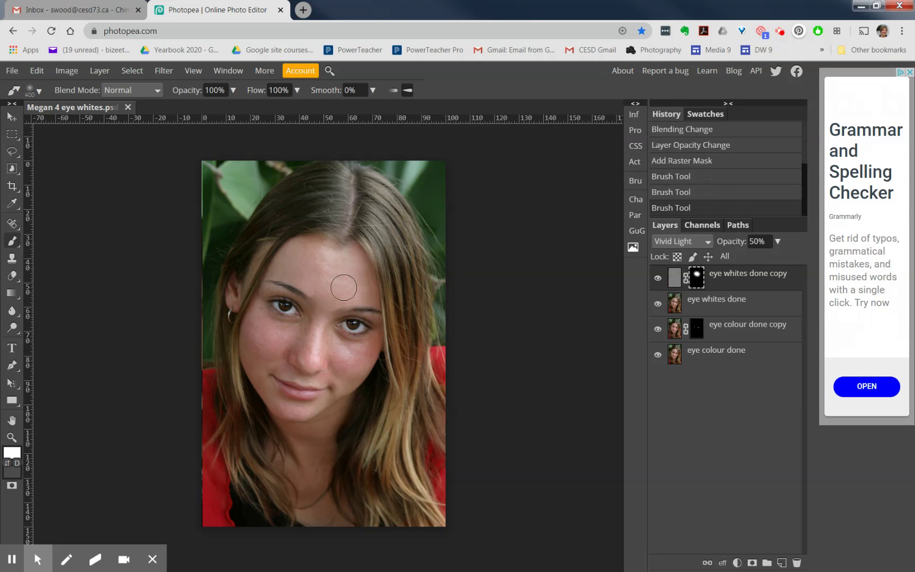
left_click_drag(358, 292, 359, 271)
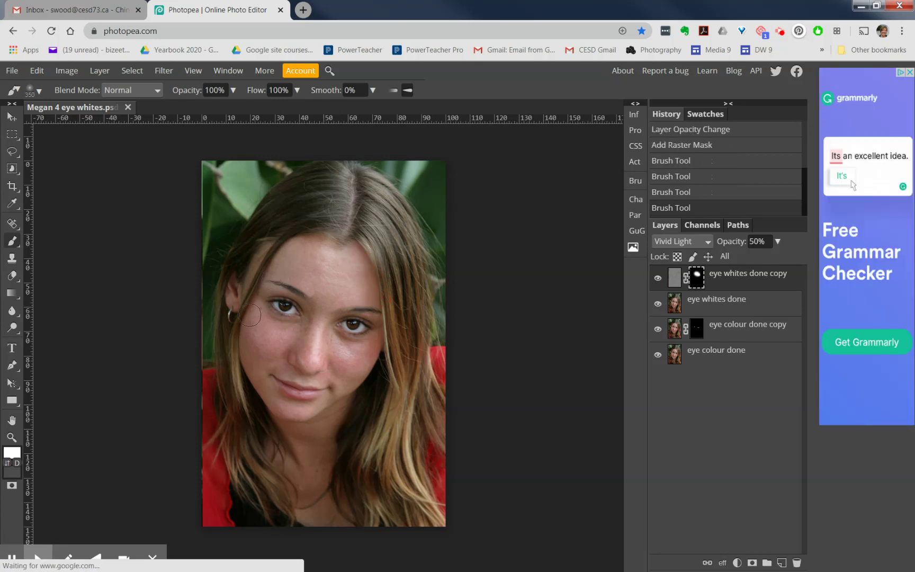
mouse_move(256, 317)
left_mouse_down()
mouse_move(301, 327)
mouse_move(313, 304)
mouse_move(327, 305)
mouse_move(316, 349)
mouse_move(301, 360)
mouse_move(317, 361)
mouse_move(322, 344)
mouse_move(356, 356)
mouse_move(339, 369)
mouse_move(294, 360)
mouse_move(263, 324)
mouse_move(262, 357)
mouse_move(304, 360)
left_mouse_up()
key("bracketright")
key("bracketright")
key("bracketleft")
key("bracketleft")
key("bracketleft")
key("bracketleft")
key("bracketleft")
key("bracketleft")
key("bracketleft")
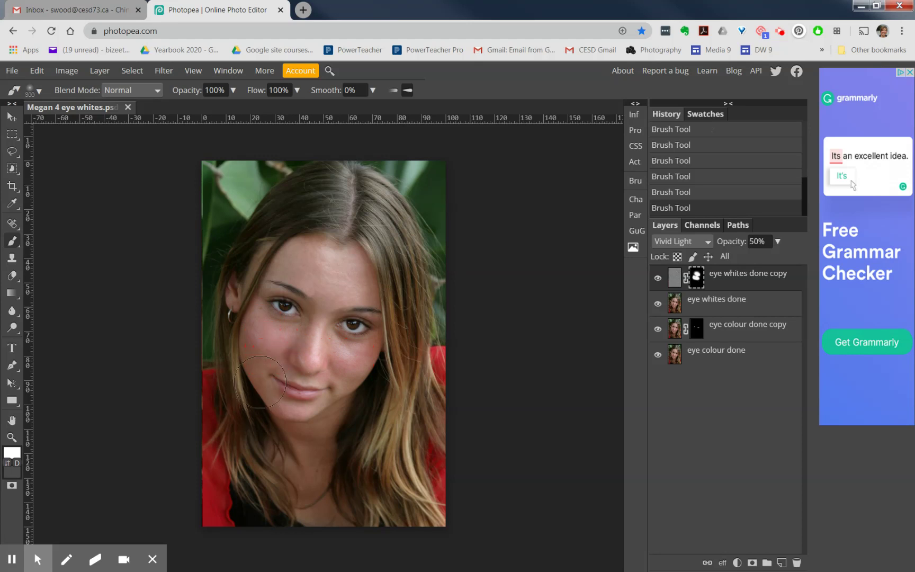
mouse_move(257, 375)
left_mouse_down()
mouse_move(267, 404)
mouse_move(317, 407)
mouse_move(277, 410)
mouse_move(313, 398)
left_mouse_up()
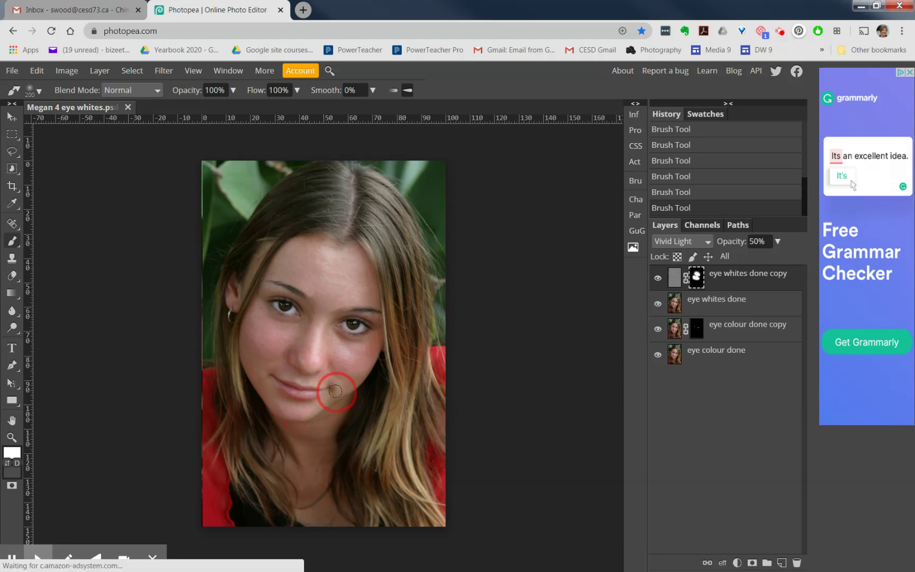
mouse_move(354, 364)
left_mouse_down()
mouse_move(361, 348)
mouse_move(365, 353)
mouse_move(356, 355)
left_mouse_up()
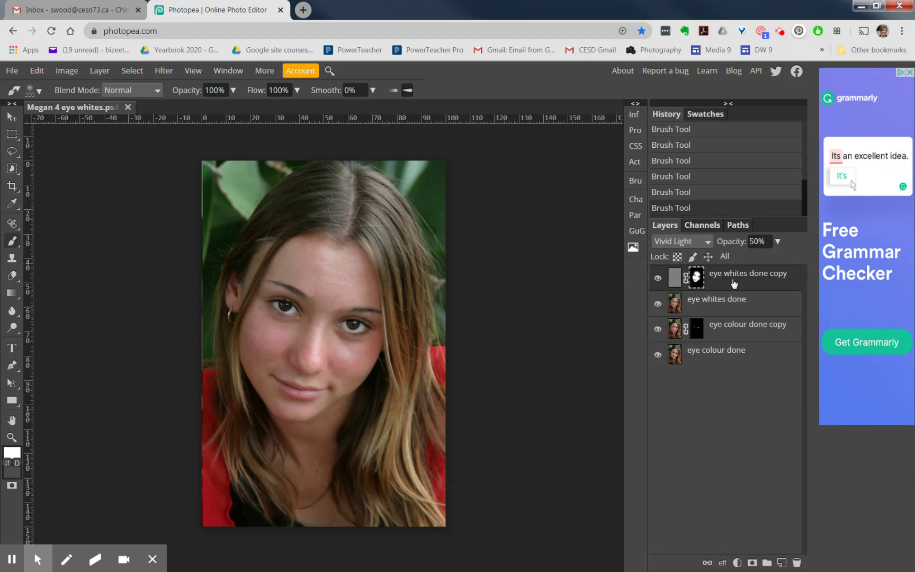
Stamp all visible layers into a new top layer named 'skin soften done'
key("ctrl+alt+shift+e")
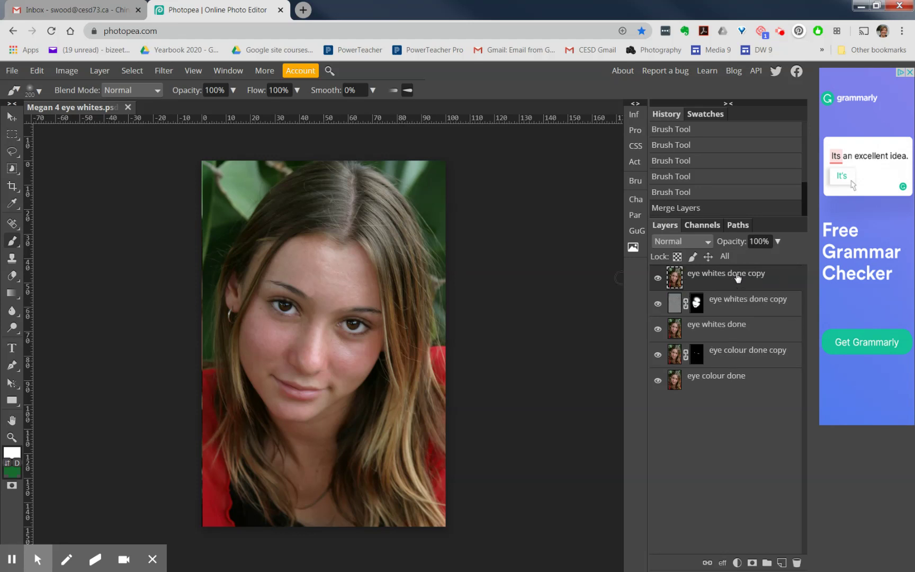
double_click(737, 274)
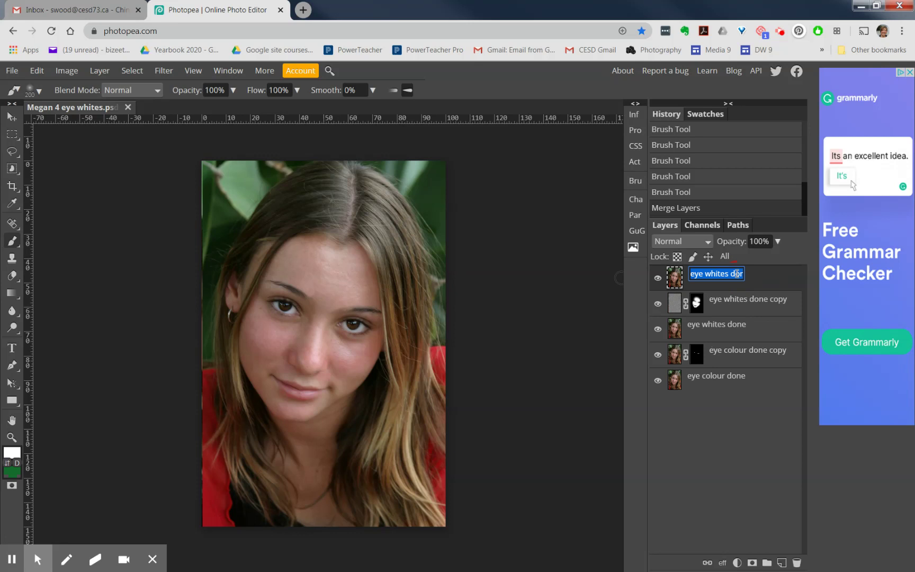
type("skin soften do")
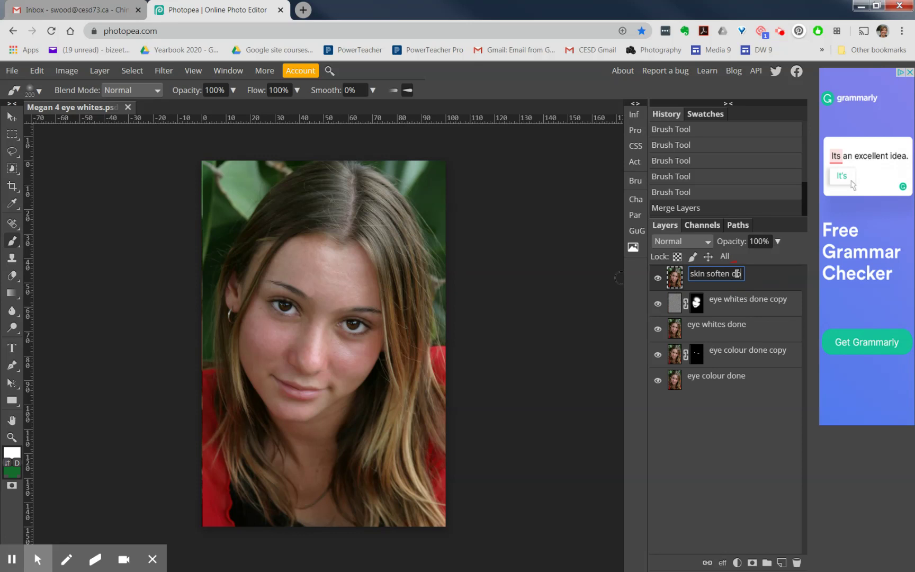
type("ne")
key("Return")
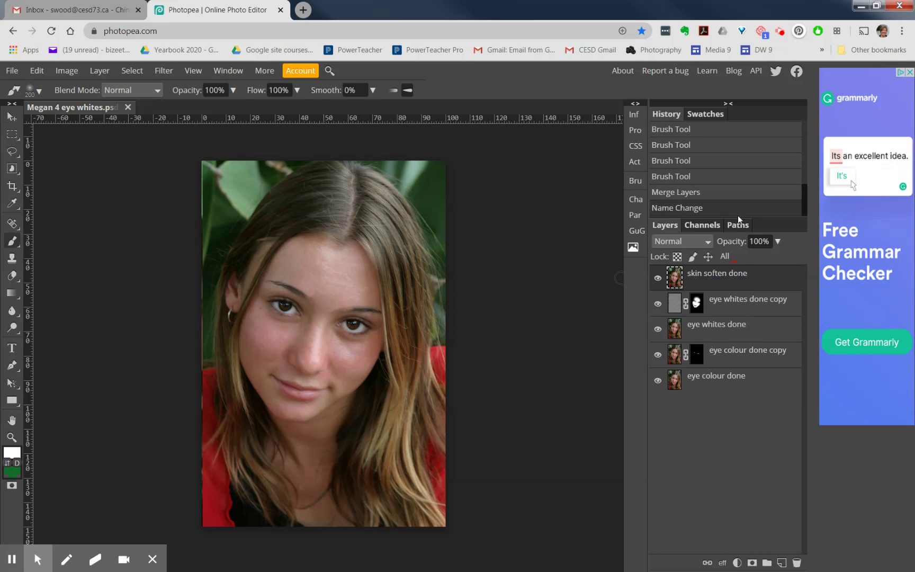
Save the document as a PSD
left_click(11, 72)
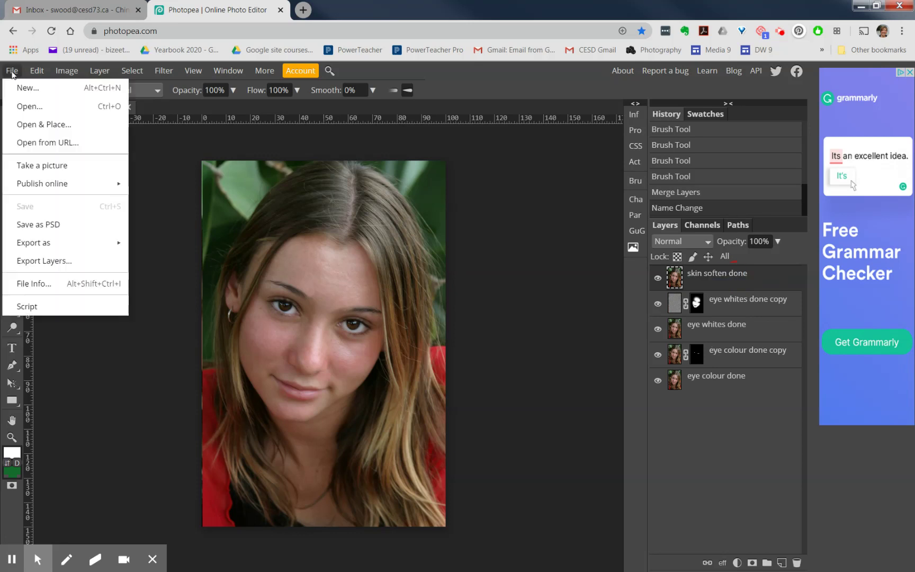
left_click(57, 229)
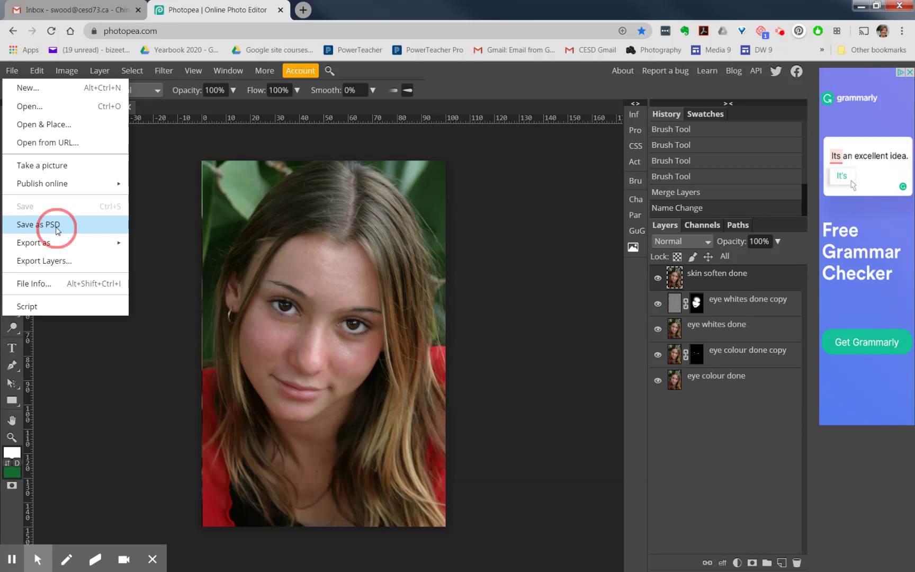
left_click(141, 232)
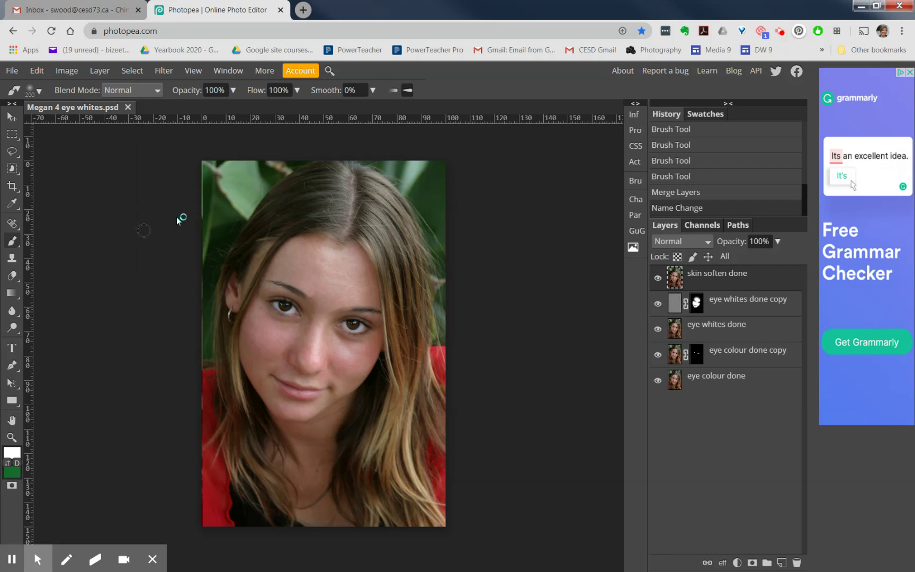